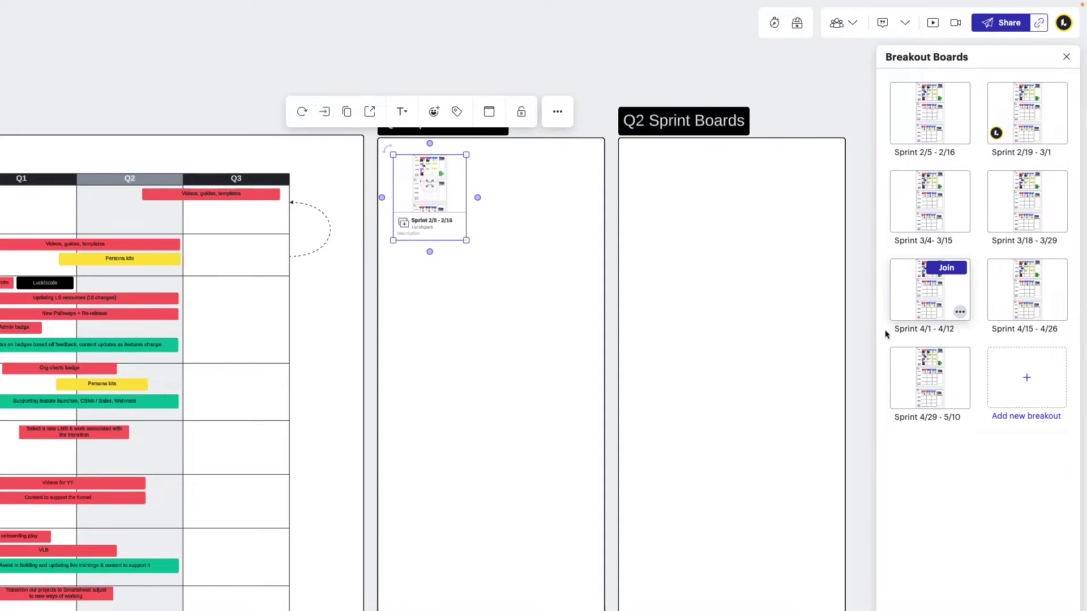
Close the roadmap's breakout panel and open the Team Activity – Q1 Planning Session board from the breakout menu.
left_click(488, 229)
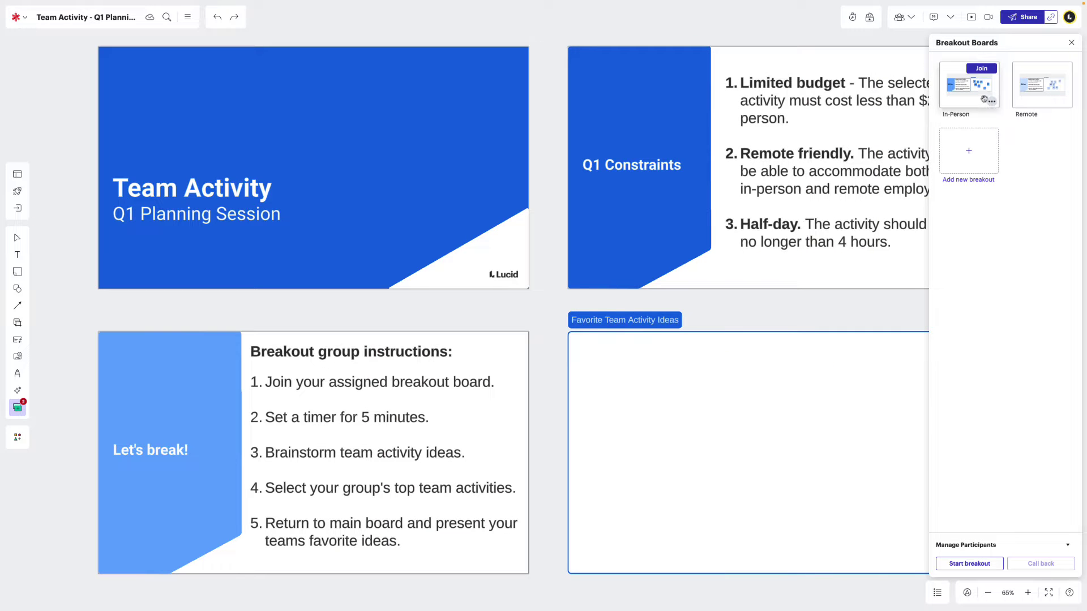
left_click(992, 102)
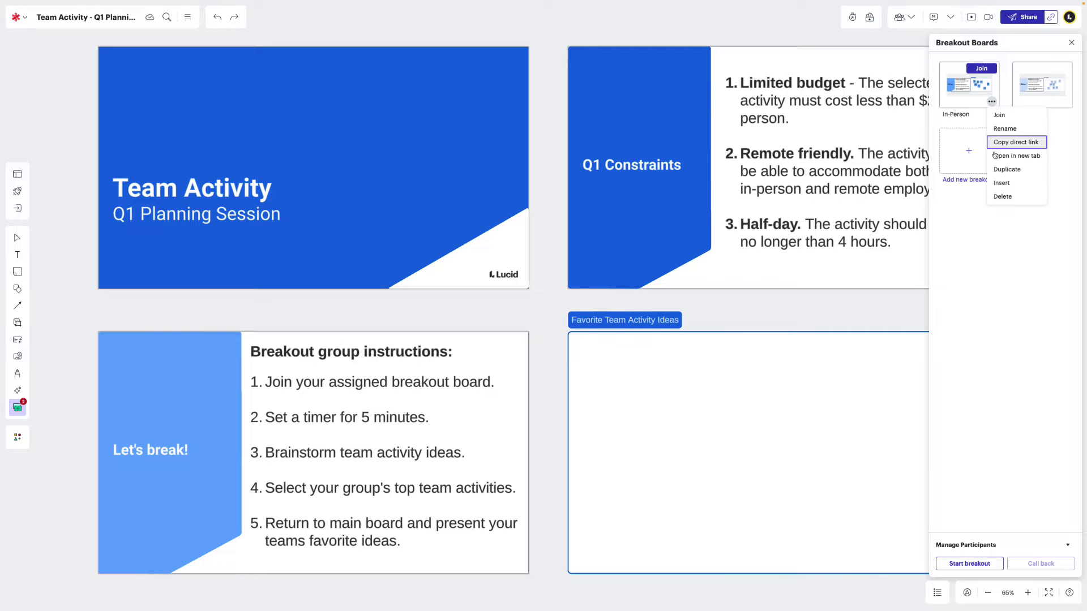
left_click(994, 155)
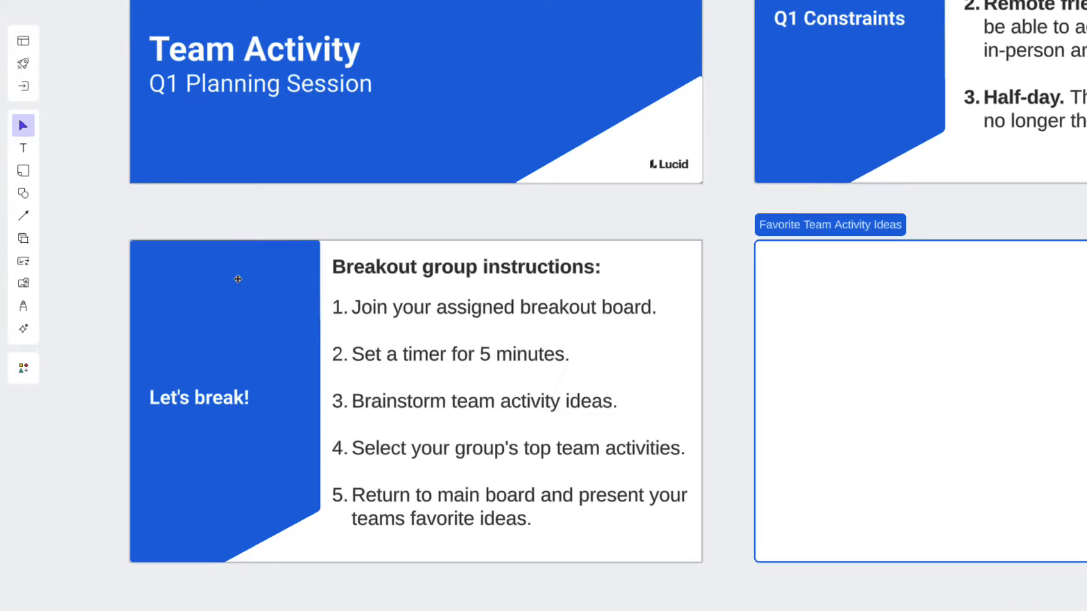
Pin Breakout boards from More tools to the left toolbar and open its panel.
left_click(25, 374)
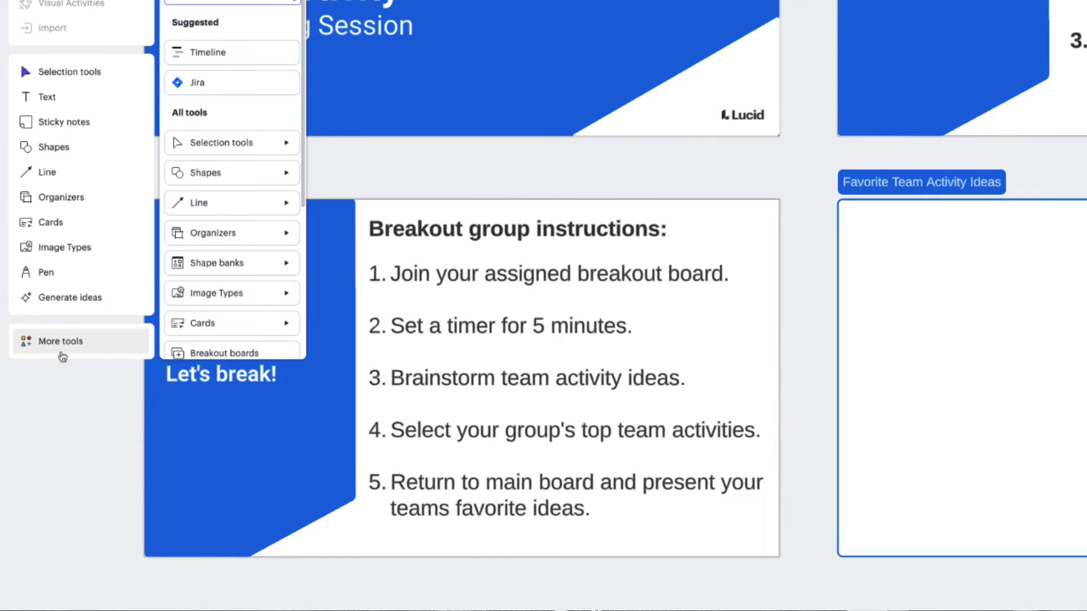
left_click_drag(224, 352, 76, 311)
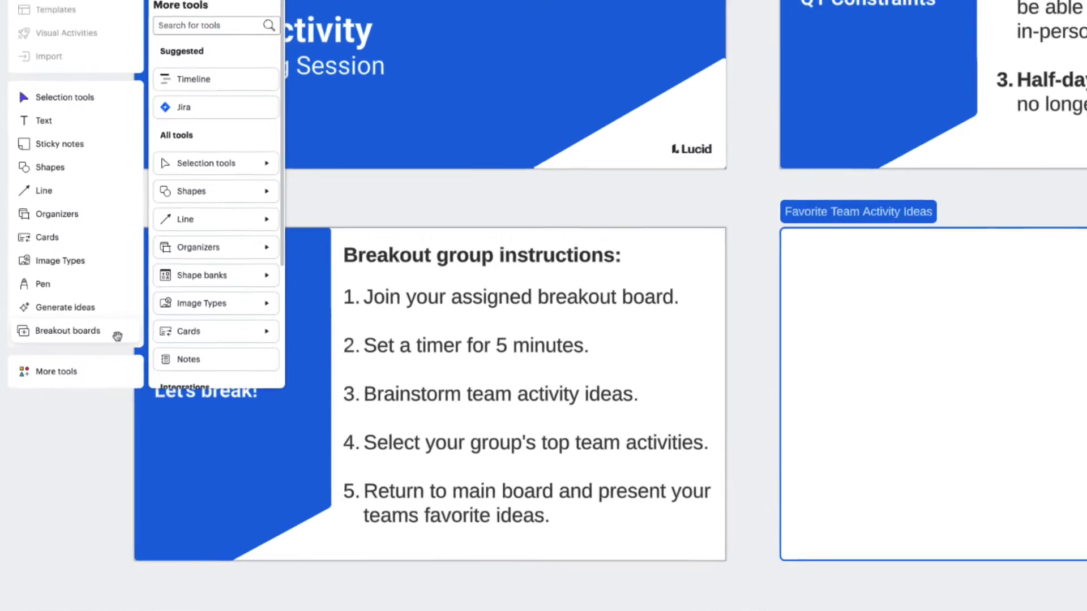
left_click(76, 310)
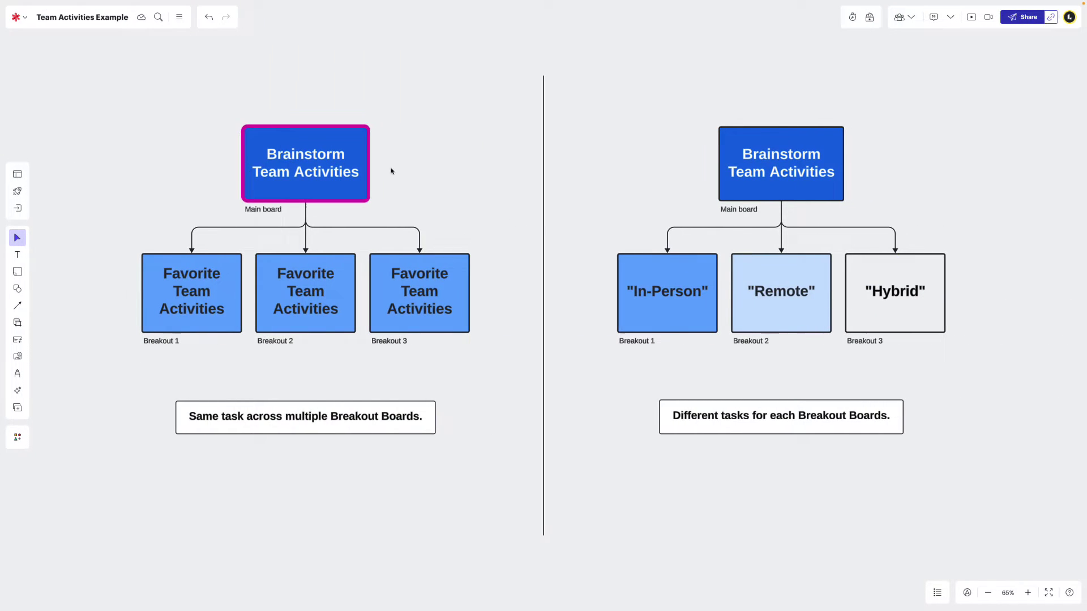
Highlight the Breakout 1–3, In-Person and Remote boxes on the Team Activities Example.
left_click(270, 273)
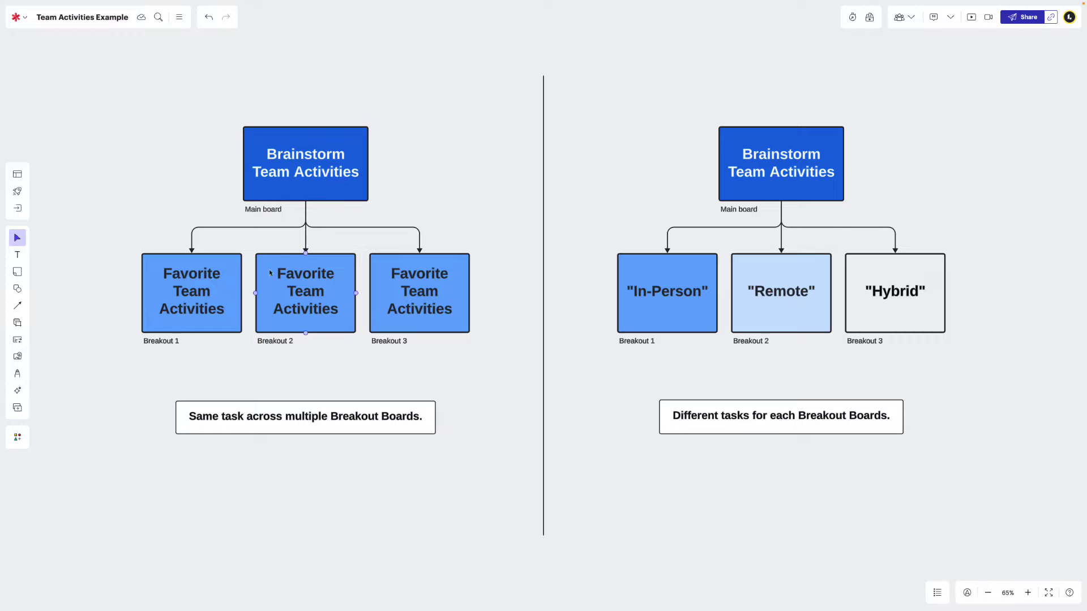
left_click(294, 320)
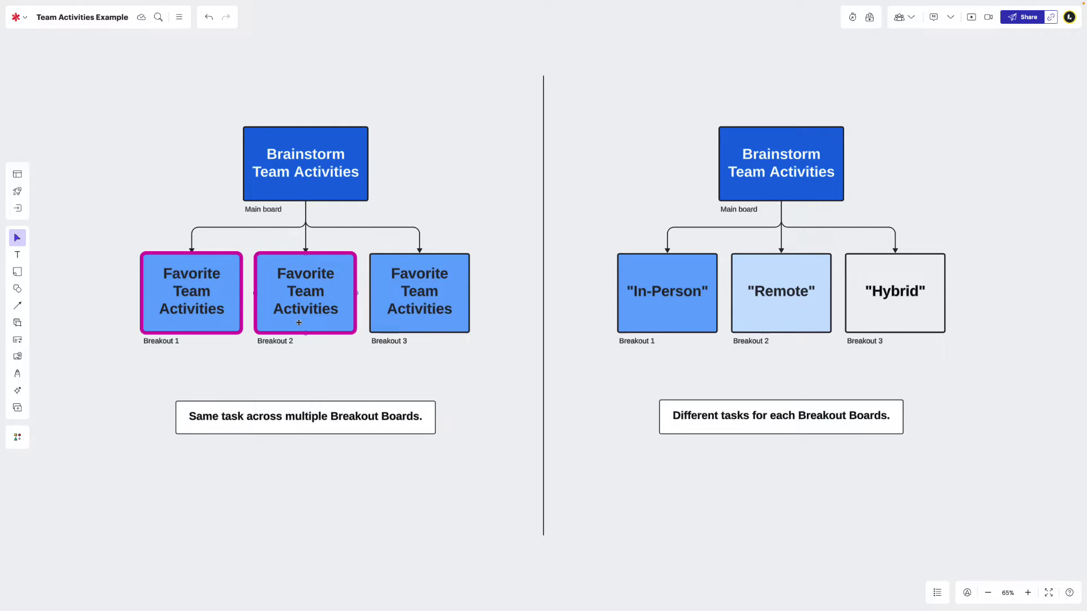
left_click(406, 327)
left_click(499, 322)
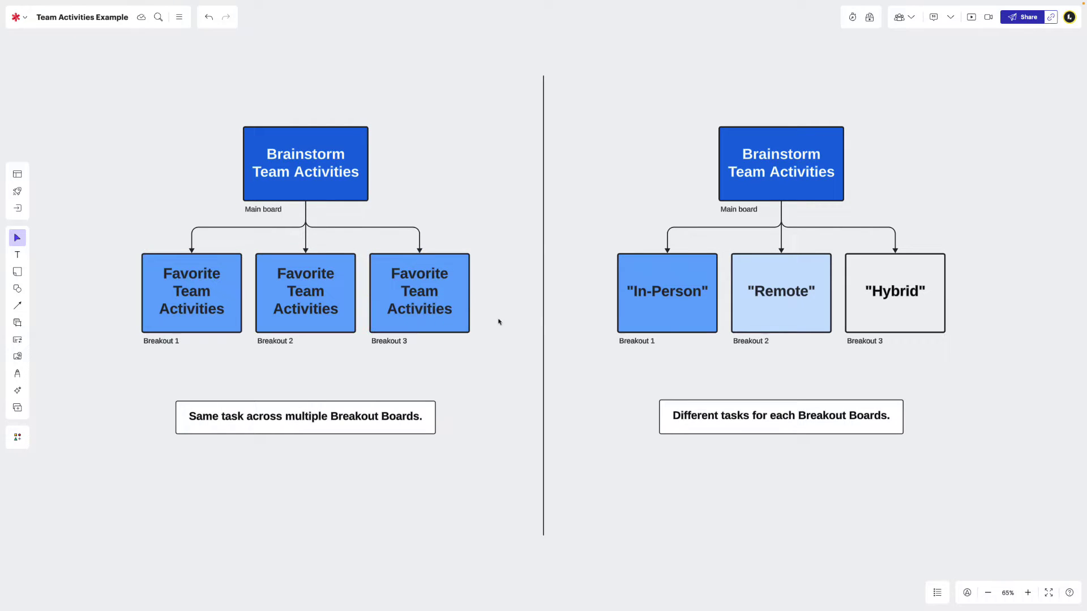
left_click(663, 312)
left_click(778, 309)
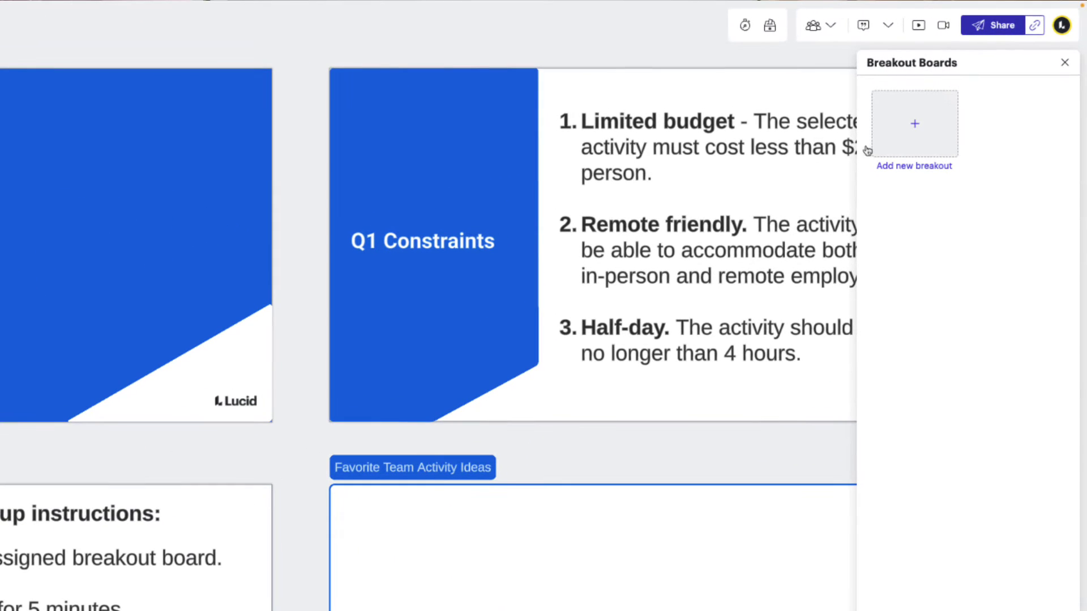
Add and join Breakout 1, name it In-Person, and position its instructions and ideas frames.
left_click(912, 135)
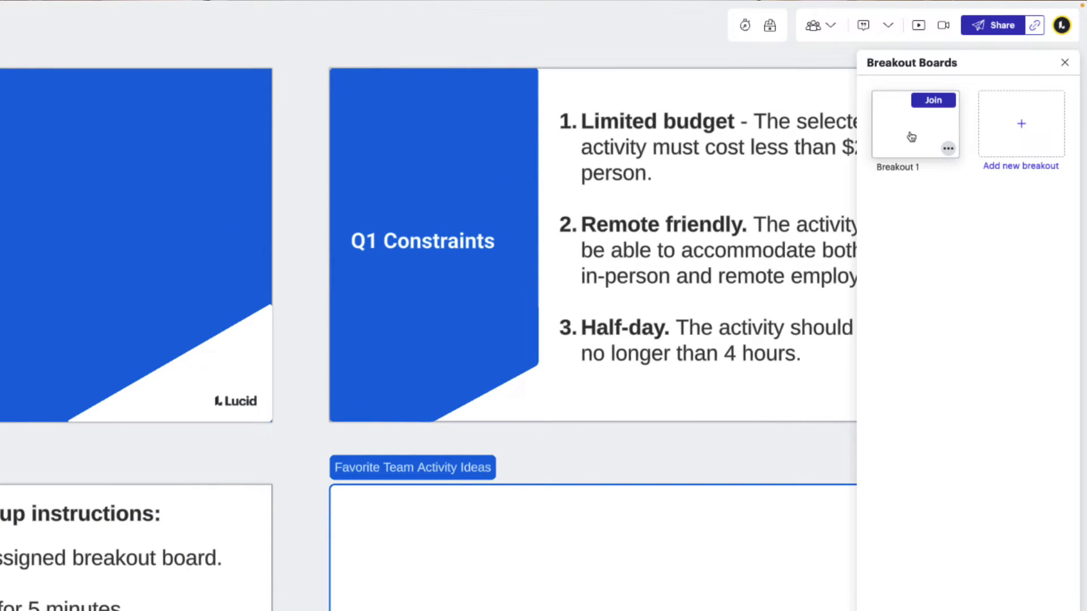
left_click(925, 102)
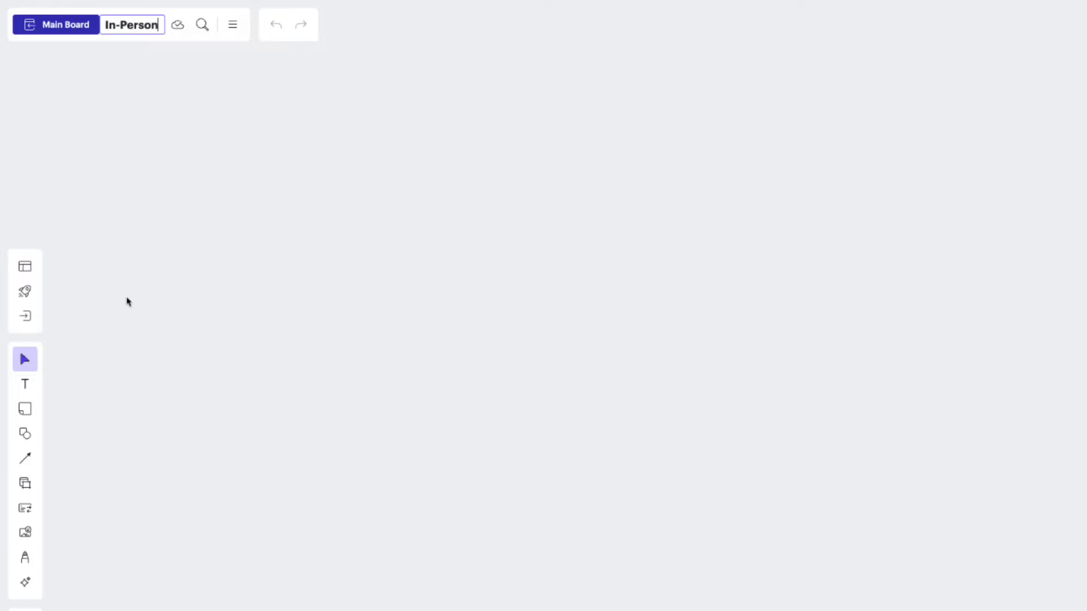
left_click(278, 340)
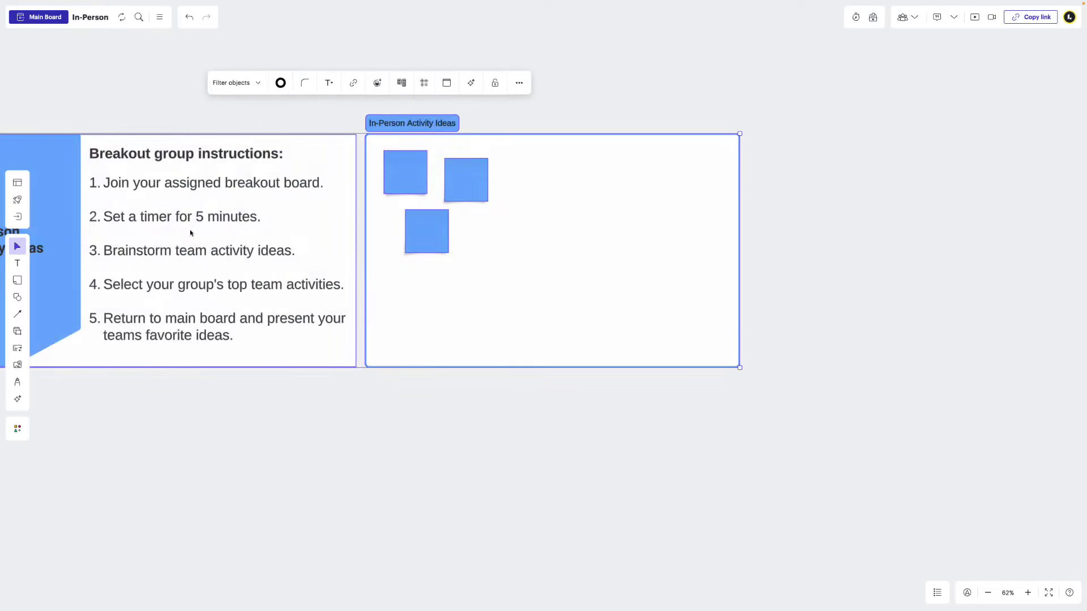
left_click_drag(241, 245, 330, 259)
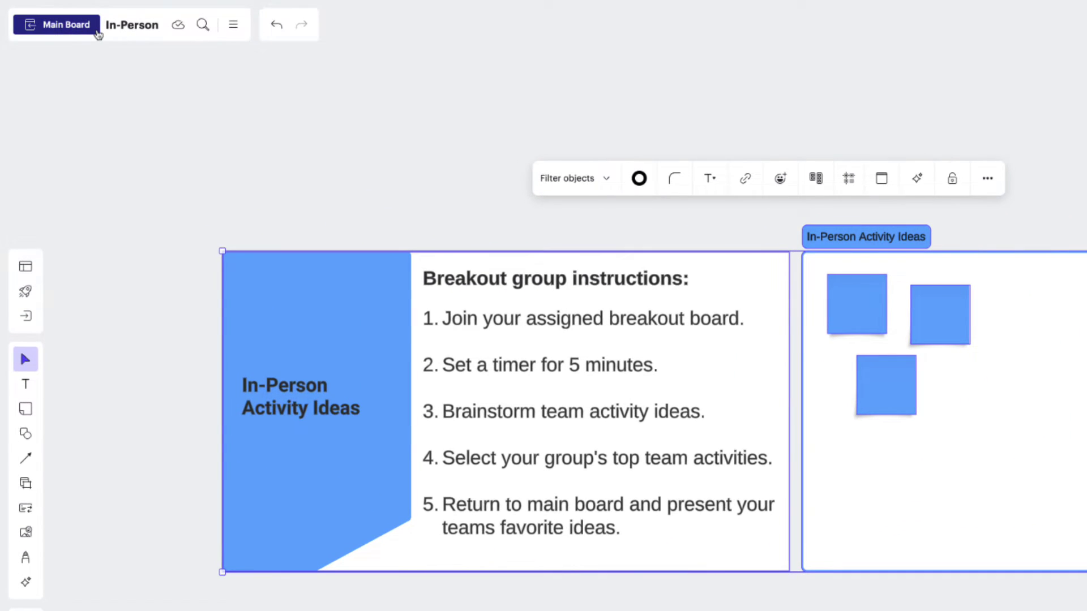
From the main board, duplicate the In-Person breakout and join the copy, Breakout 2.
left_click(91, 27)
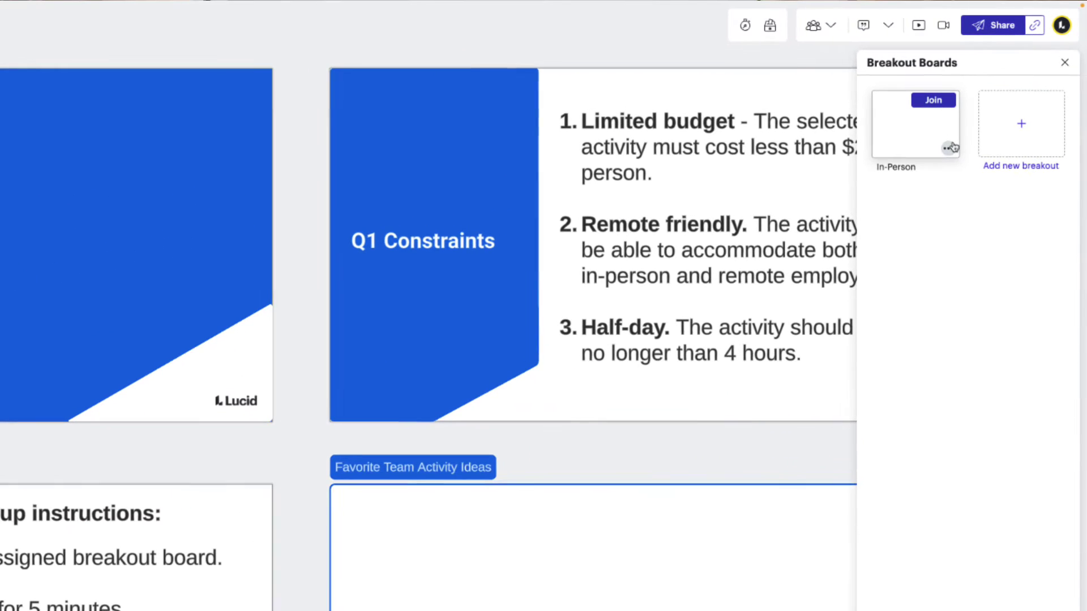
left_click(995, 101)
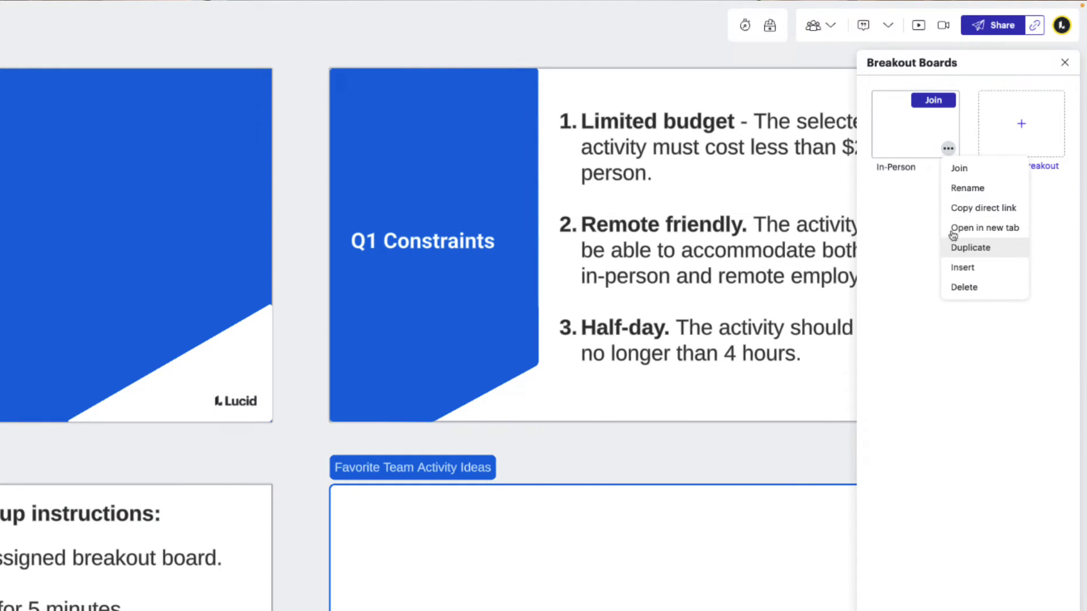
left_click(953, 256)
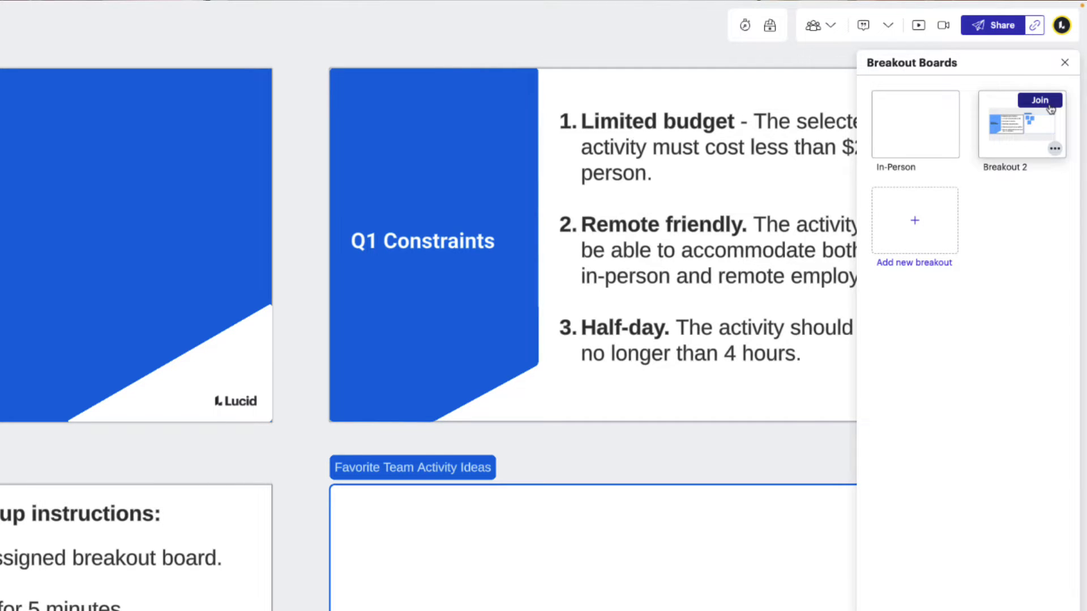
left_click(1045, 101)
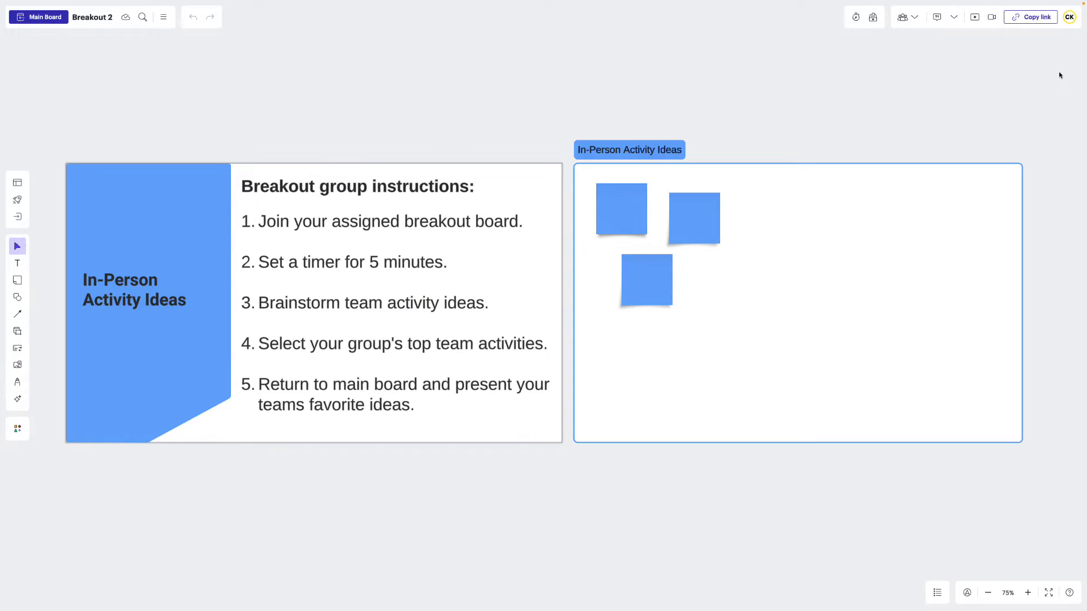
Rename the board and its card heading to Remote, and make the card light blue.
left_click(105, 19)
type("Remote")
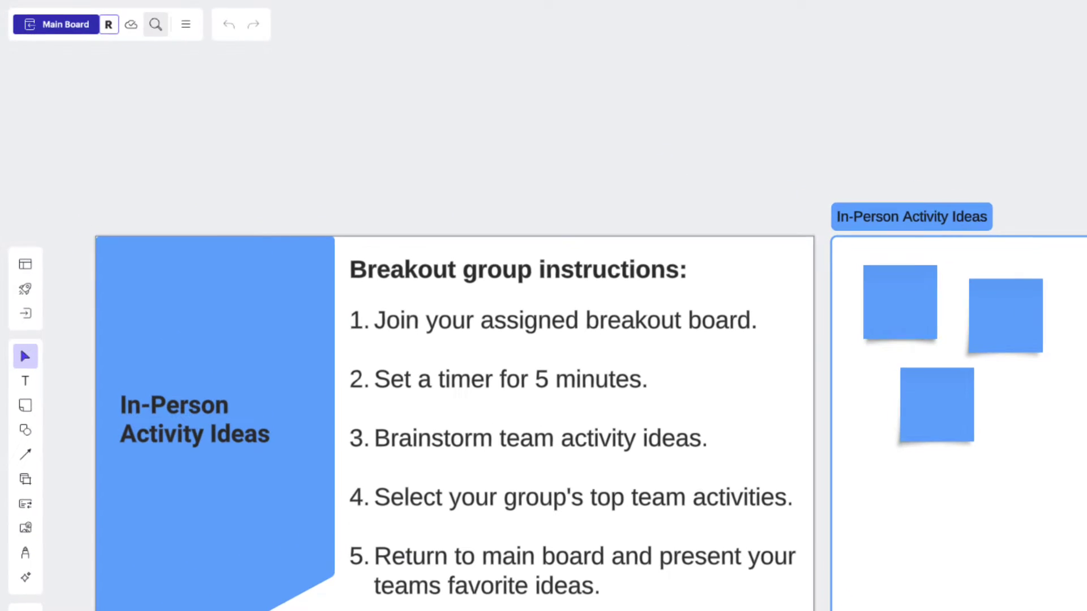
double_click(175, 409)
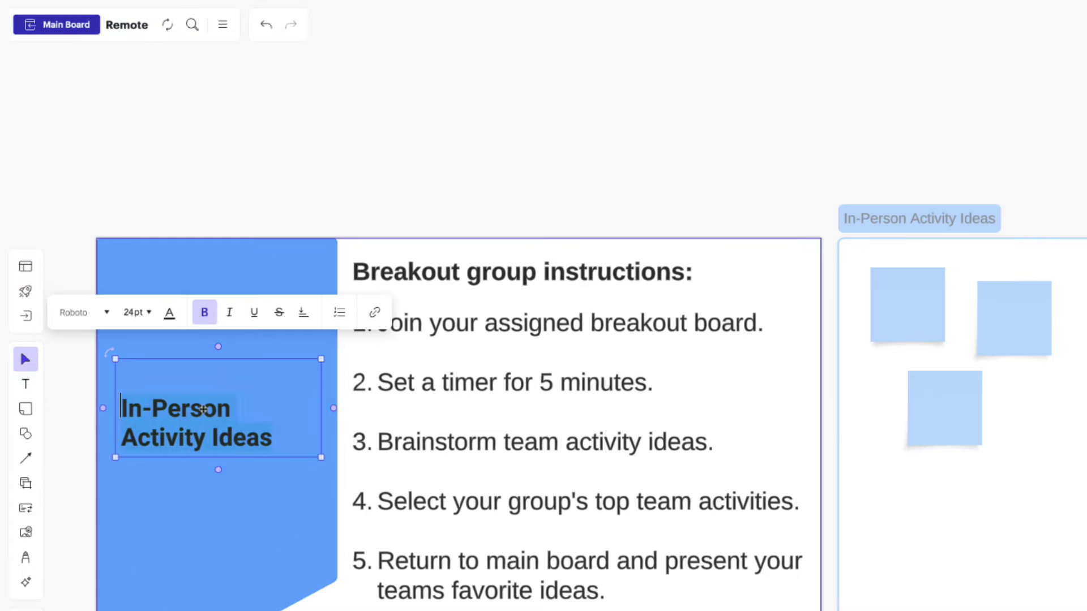
type("Remote")
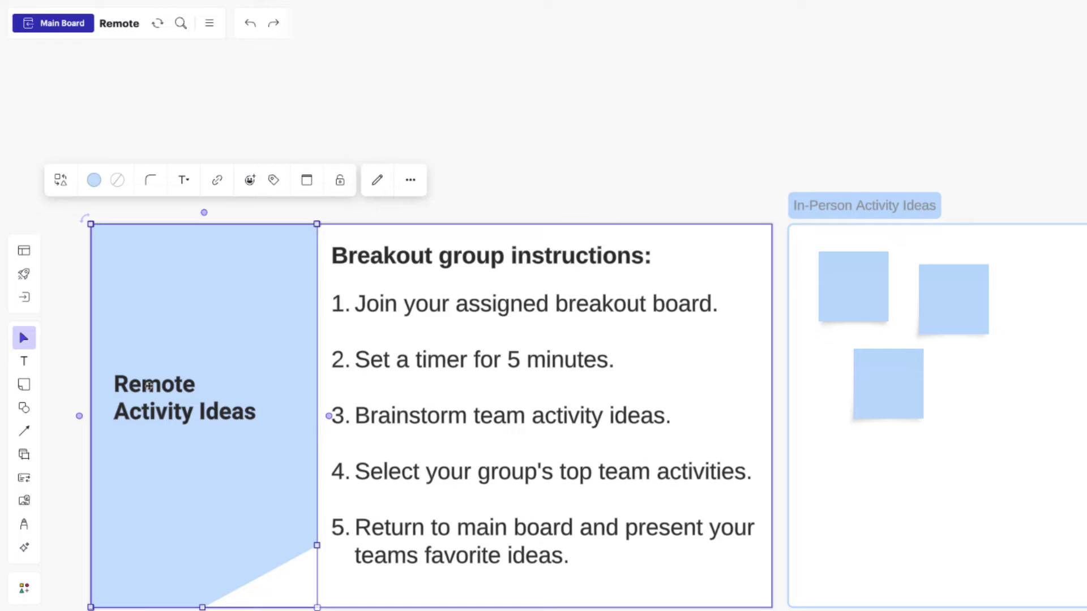
left_click(882, 219)
Retitle the frame Remote Activity Ideas and recolour its three stickies light blue.
left_click(999, 157)
double_click(667, 167)
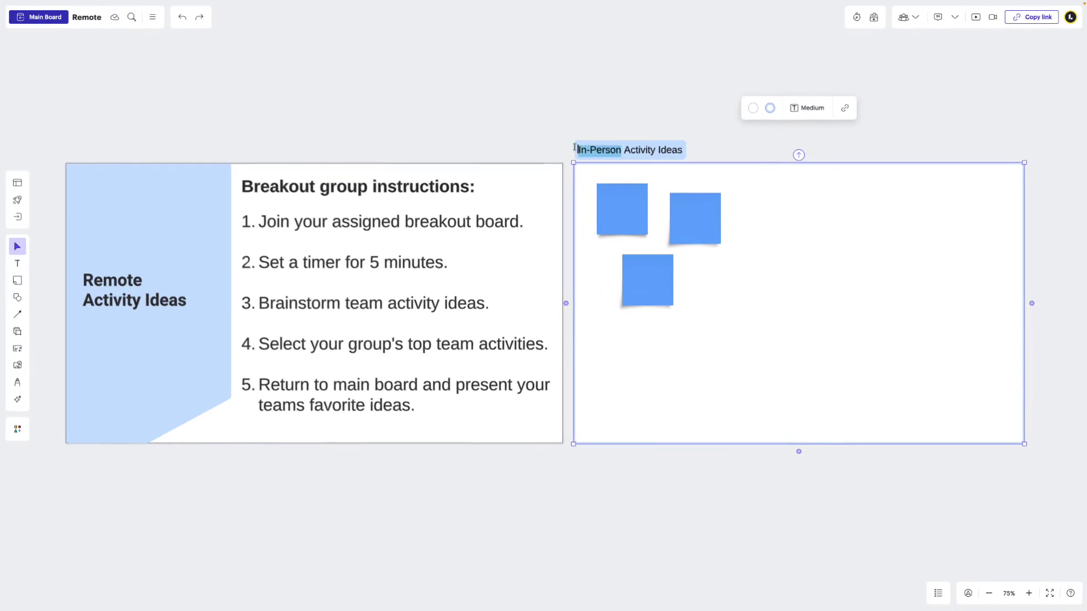
type("Remote")
left_click(716, 249)
key("ctrl+a")
left_click(565, 150)
left_click(573, 209)
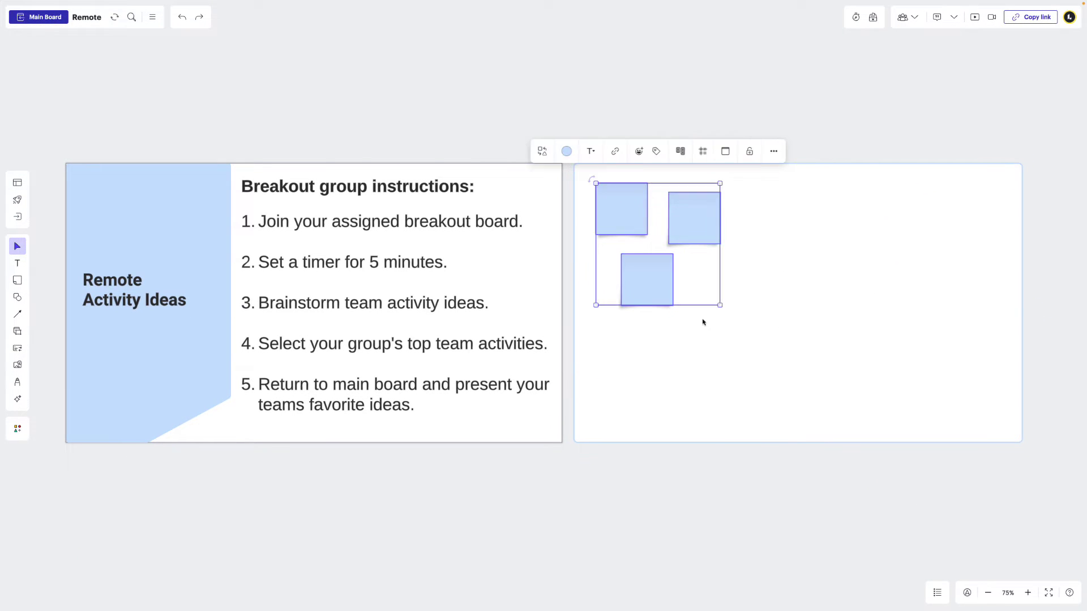
left_click(766, 328)
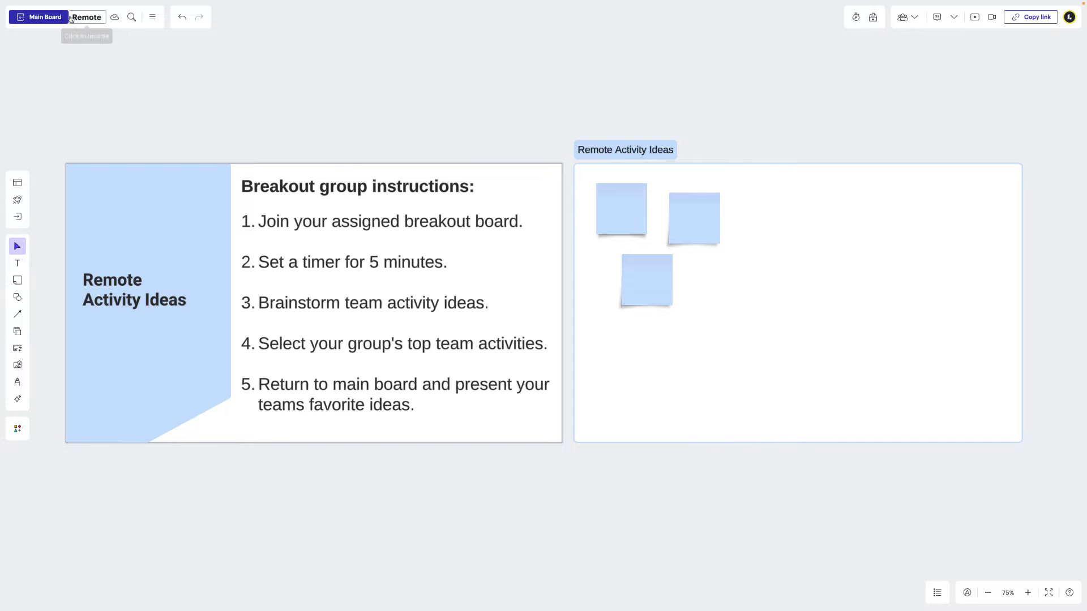
Return to the main planning board and start the breakout session for all participants.
left_click(39, 17)
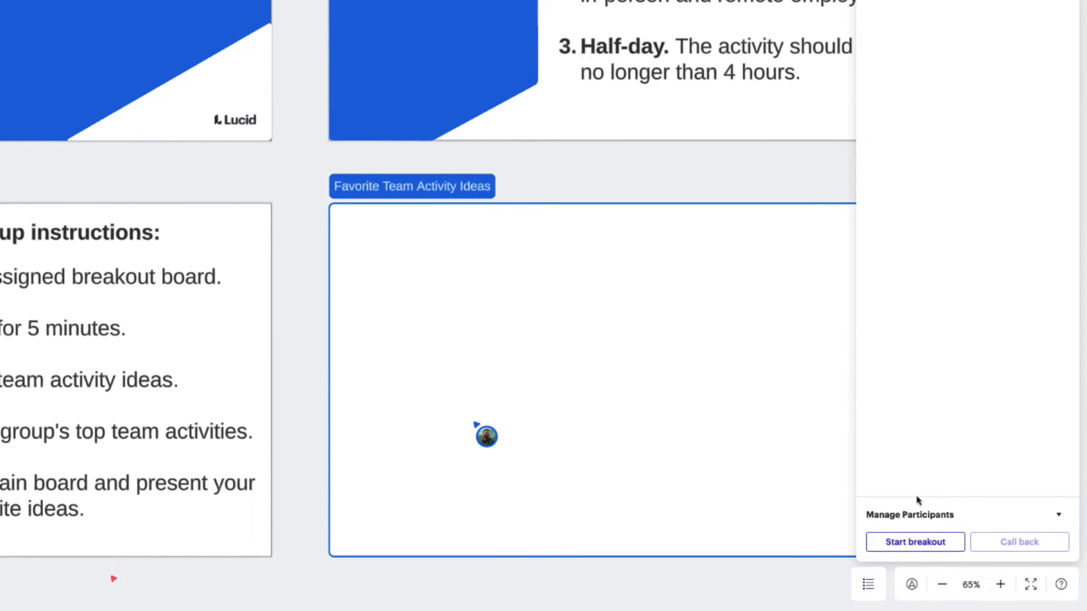
left_click(917, 547)
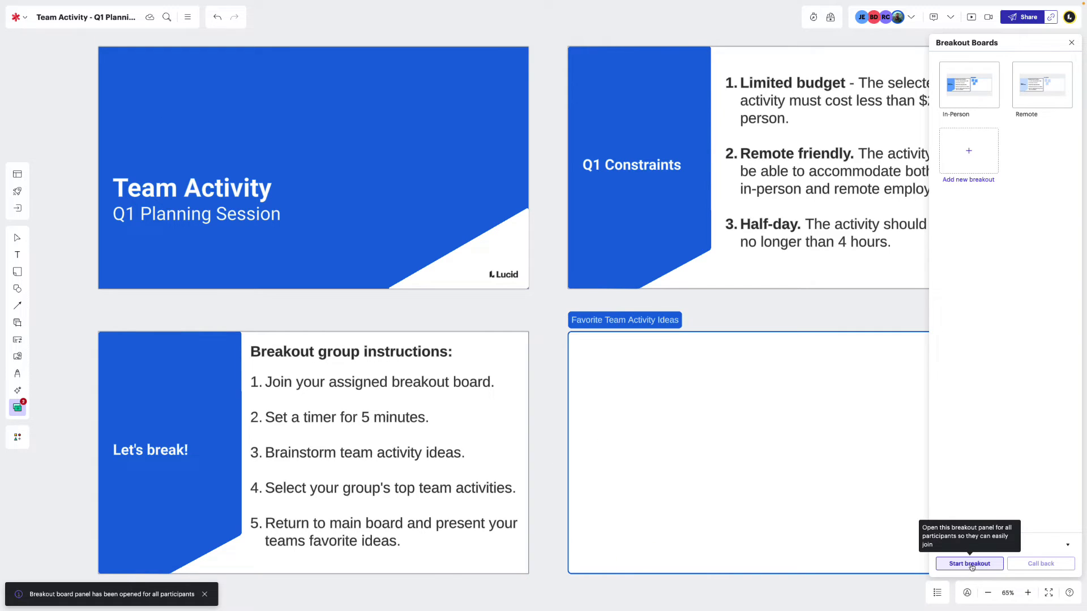
left_click(971, 565)
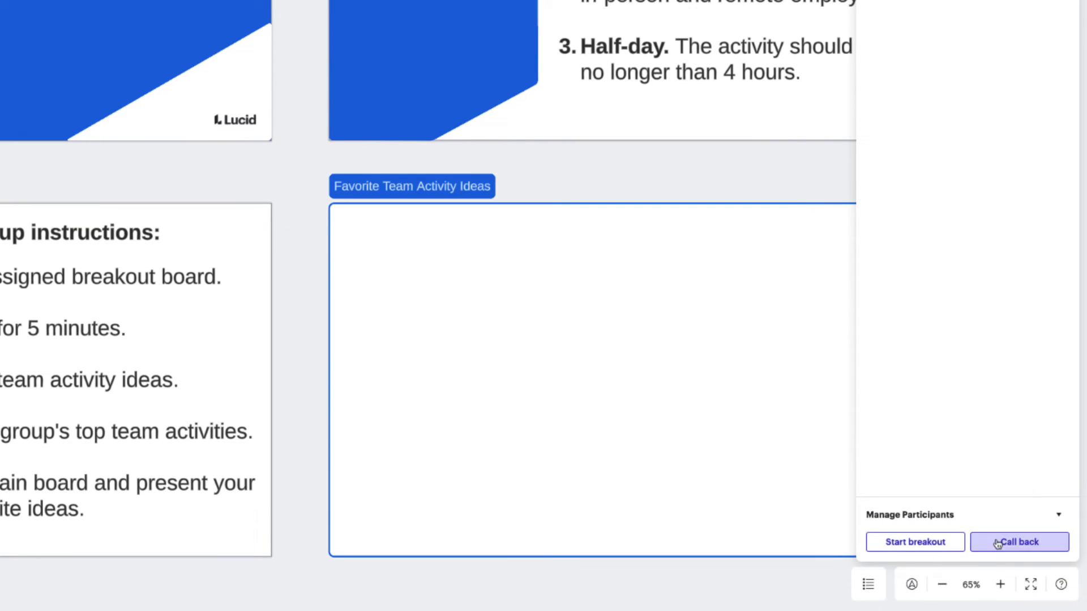
Call participants back and insert the In-Person board's content above the title slide.
left_click(999, 541)
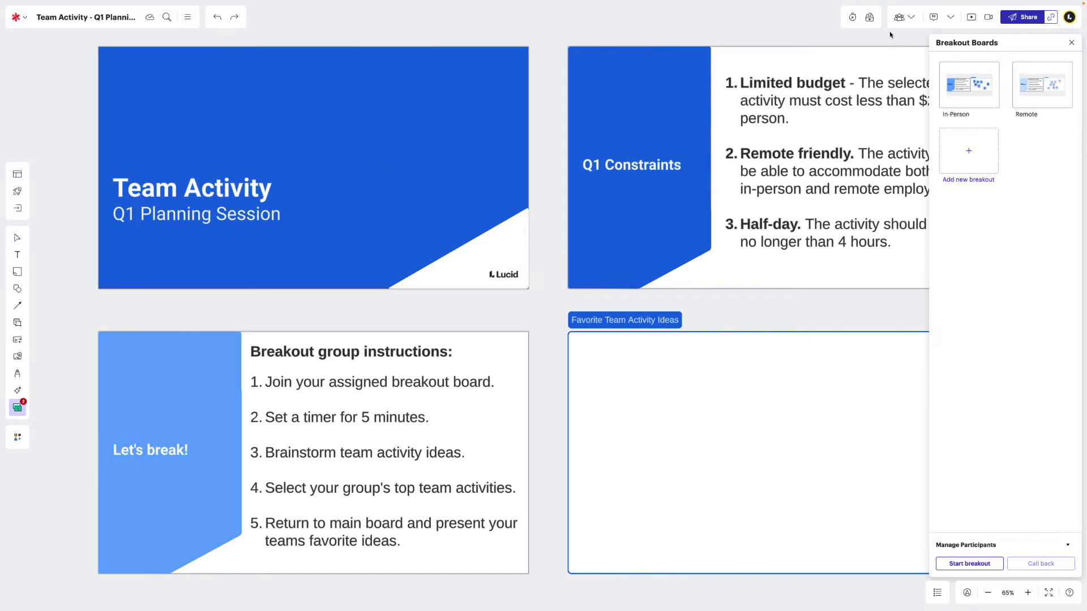
mouse_move(969, 85)
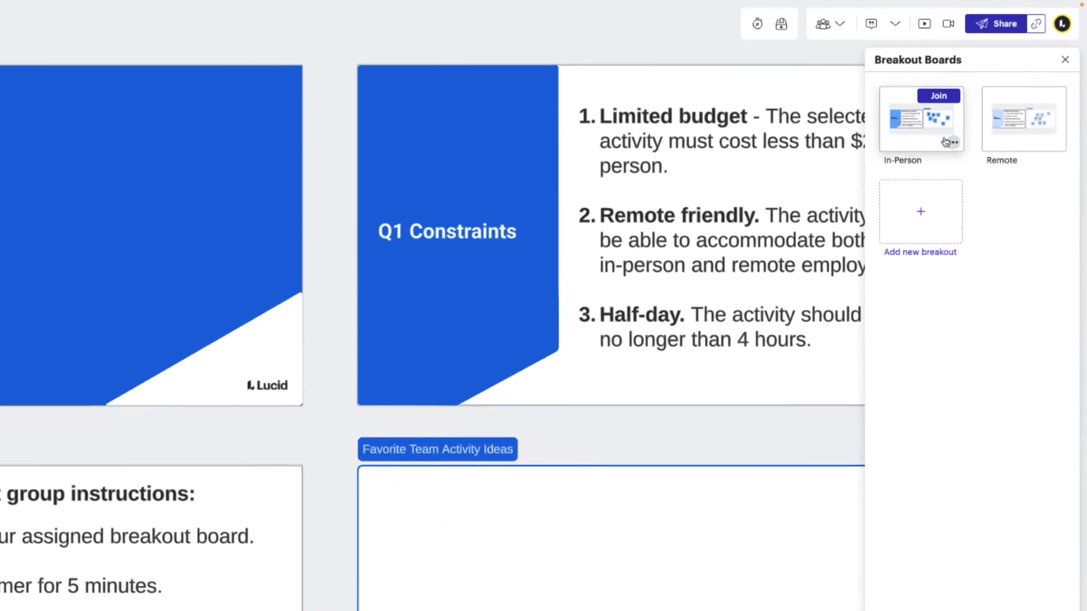
left_click(947, 148)
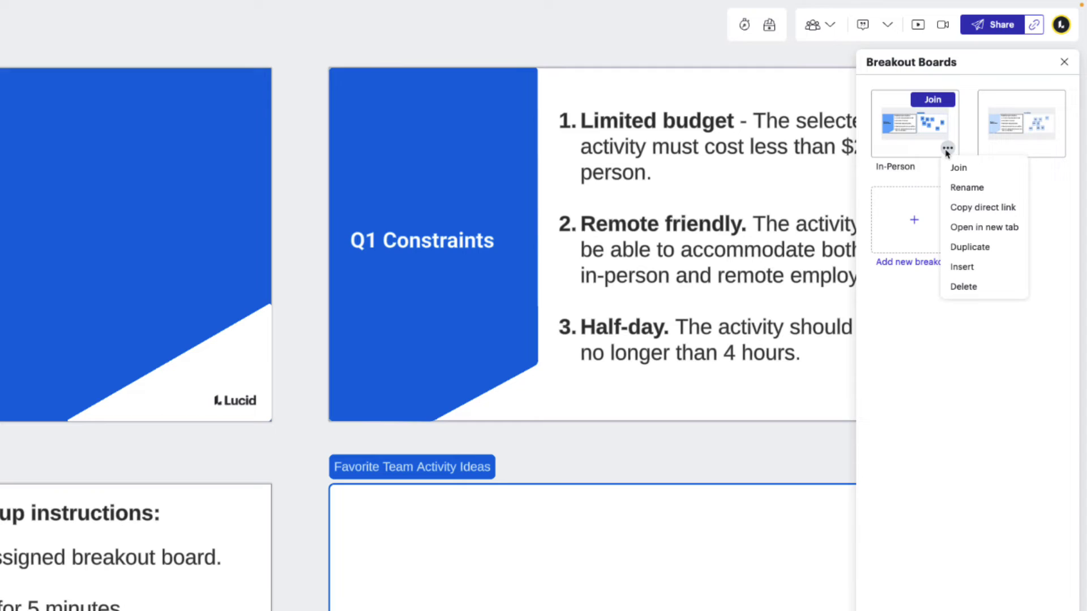
left_click(960, 267)
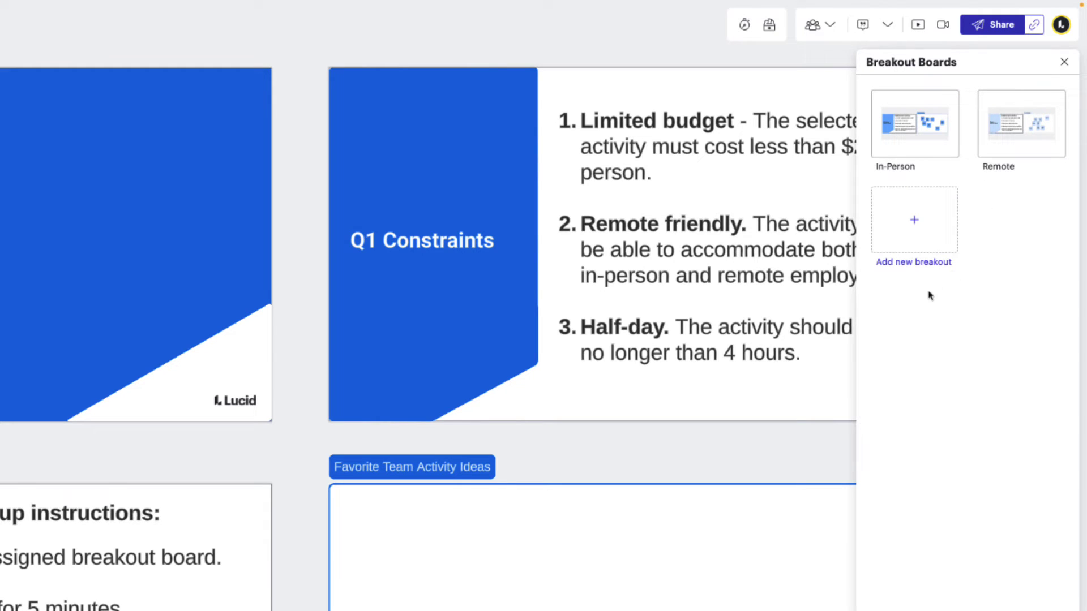
left_click(741, 444)
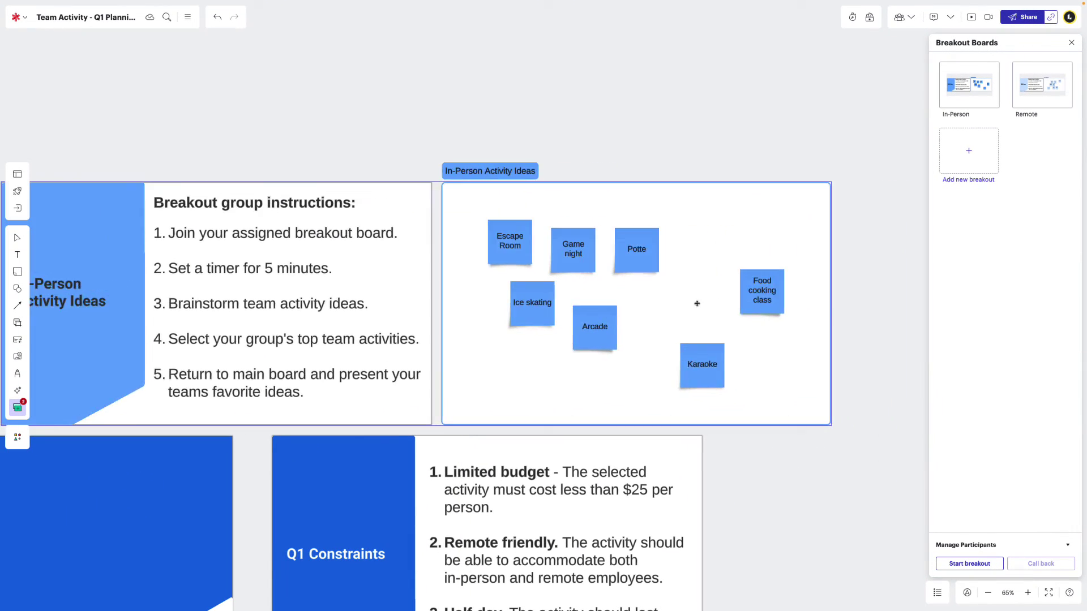
left_click_drag(519, 443, 359, 447)
left_click_drag(588, 307, 740, 186)
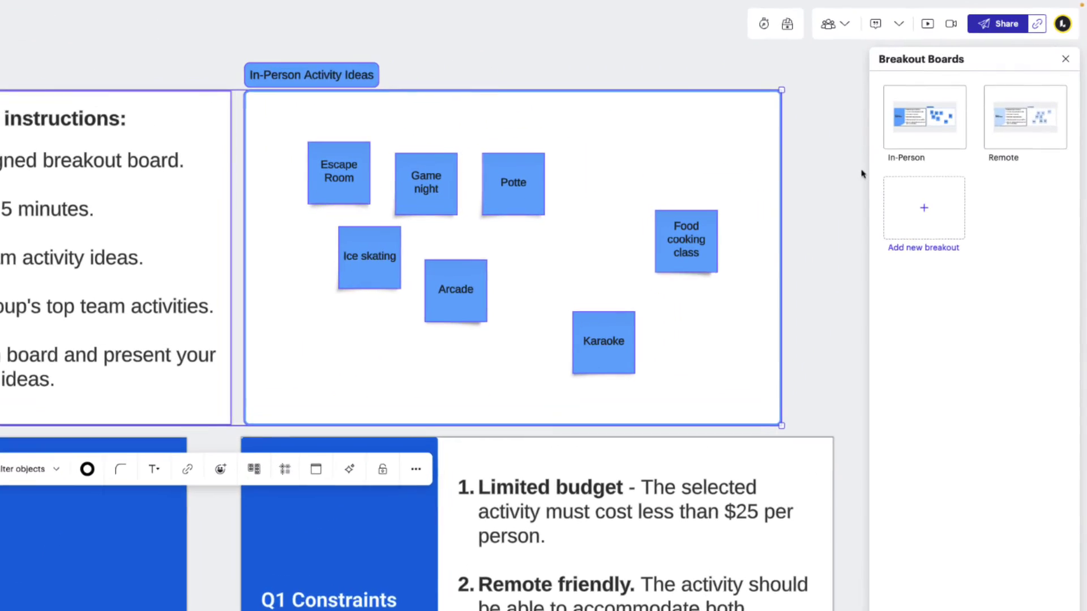
Select and copy all the sticky notes on the Remote breakout board.
mouse_move(1029, 93)
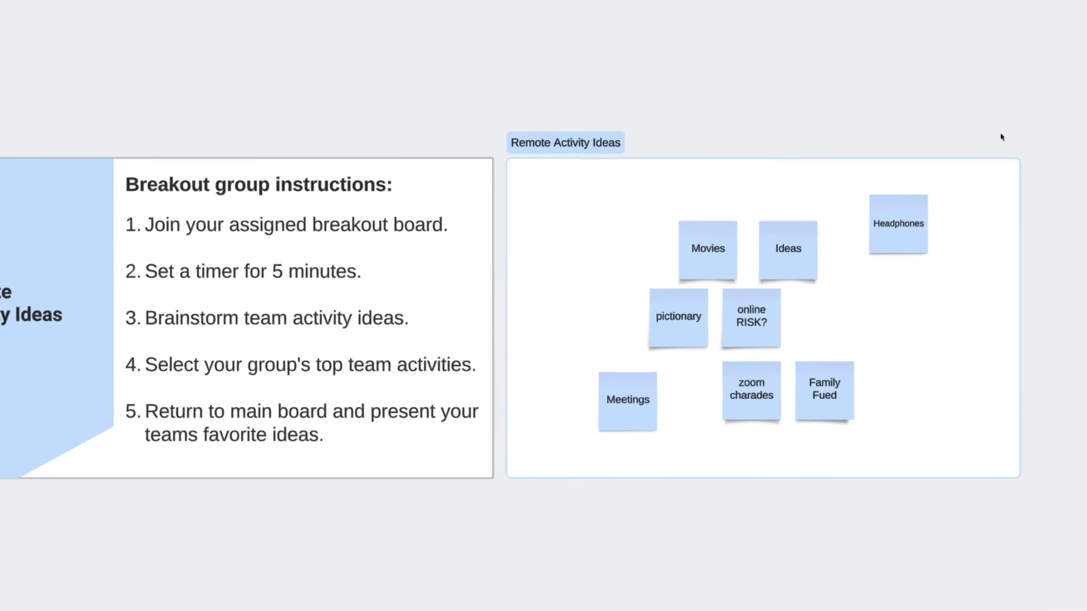
left_click_drag(963, 171, 526, 474)
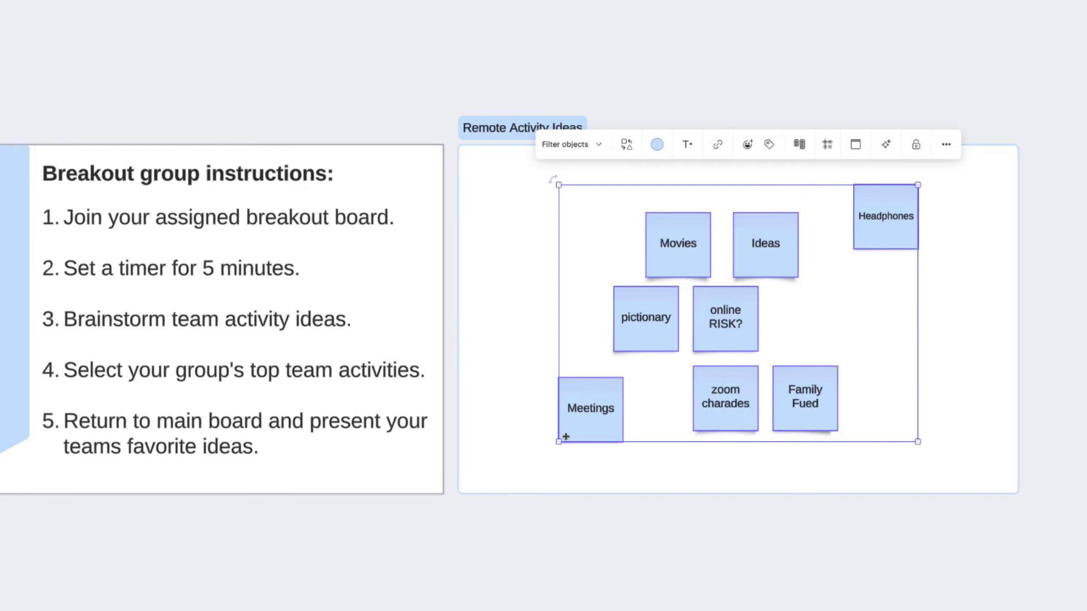
right_click(575, 238)
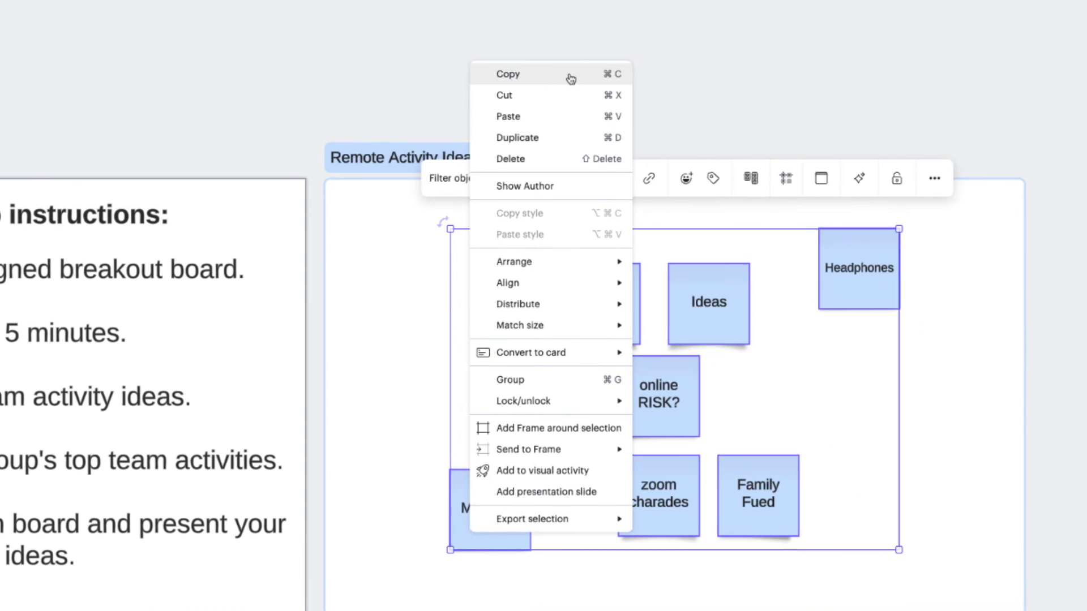
left_click(570, 78)
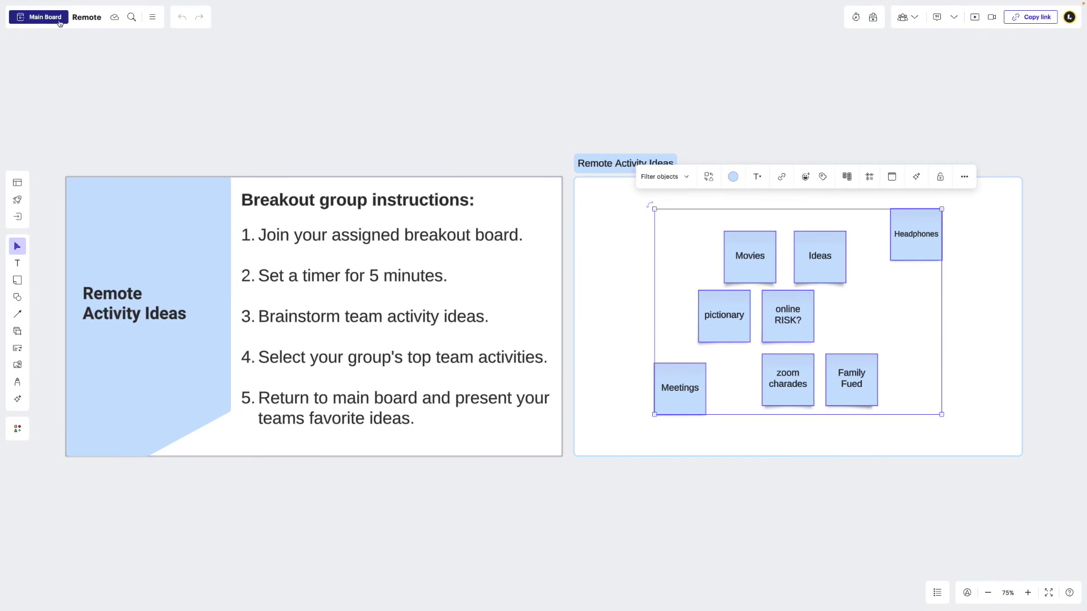
Paste the copied stickies into the main board's Favorite Team Activity Ideas frame.
left_click(59, 21)
right_click(558, 278)
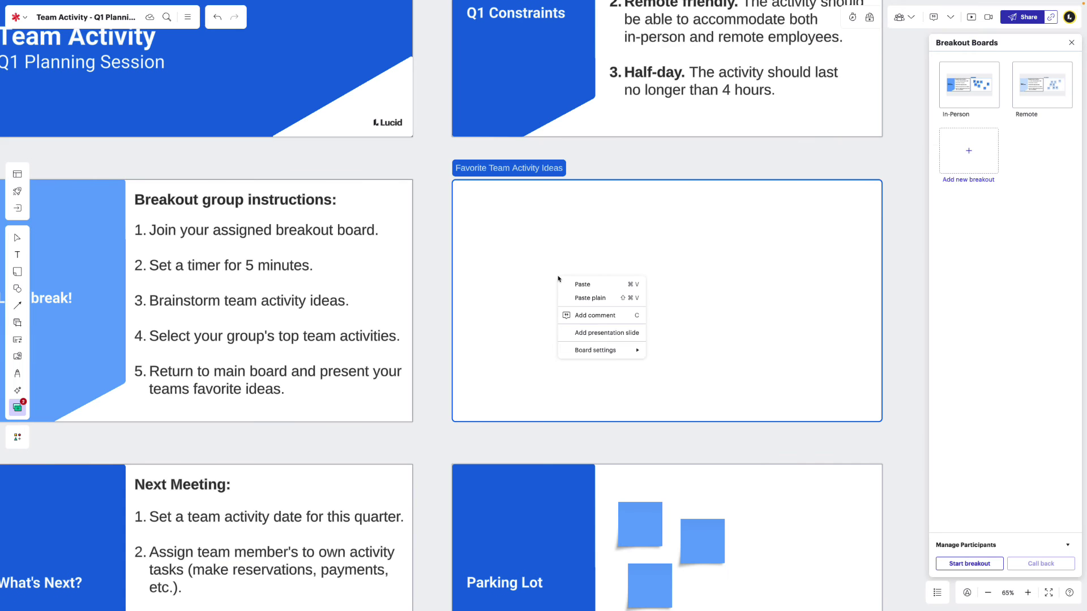
left_click(561, 284)
left_click_drag(552, 279, 598, 292)
left_click(737, 288)
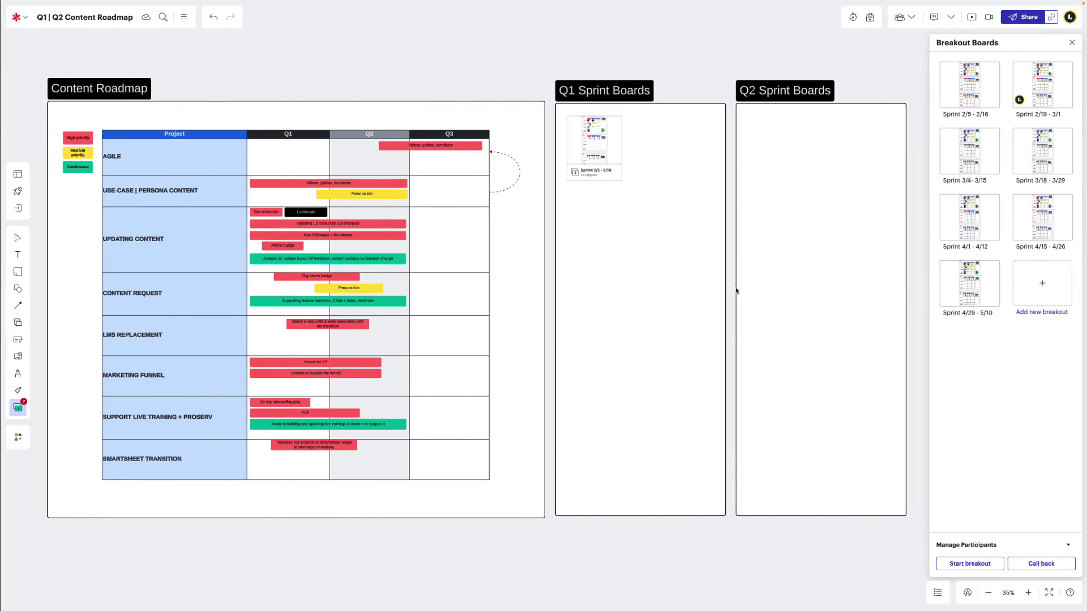
left_click(736, 287)
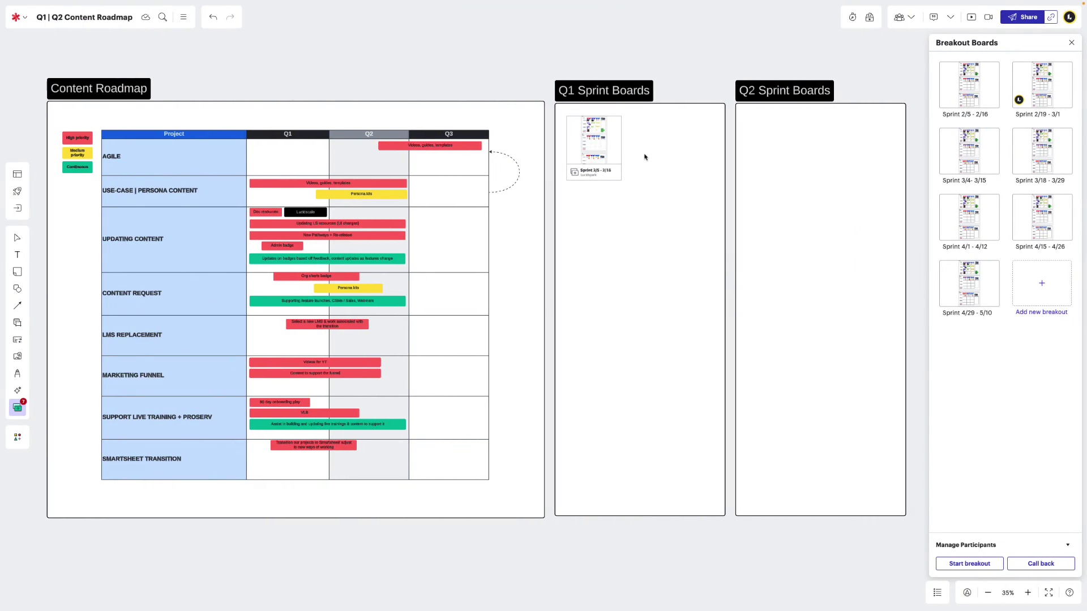
double_click(599, 142)
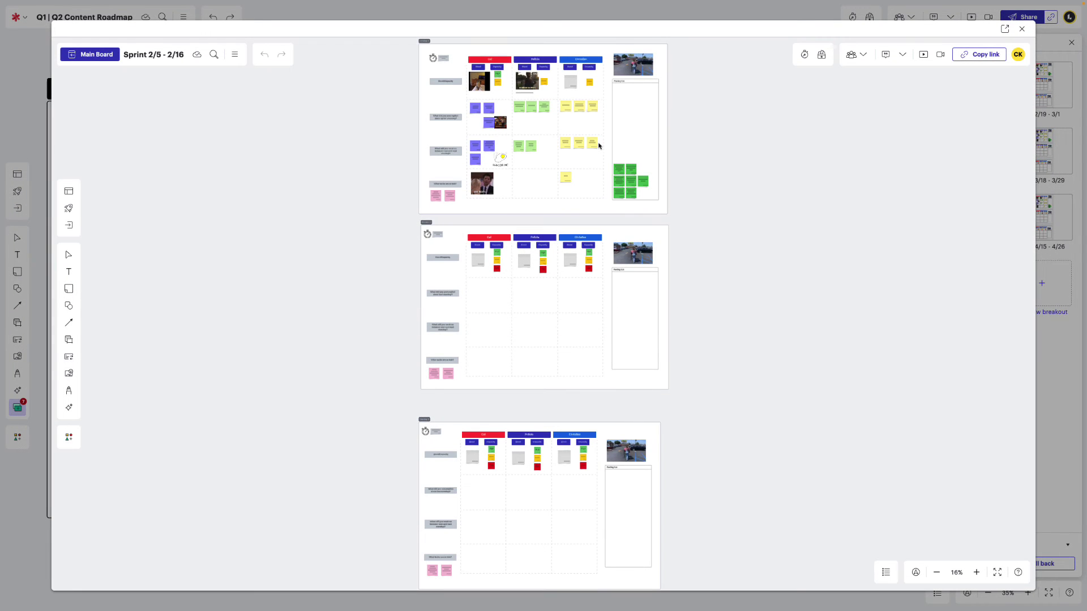
left_click(1021, 29)
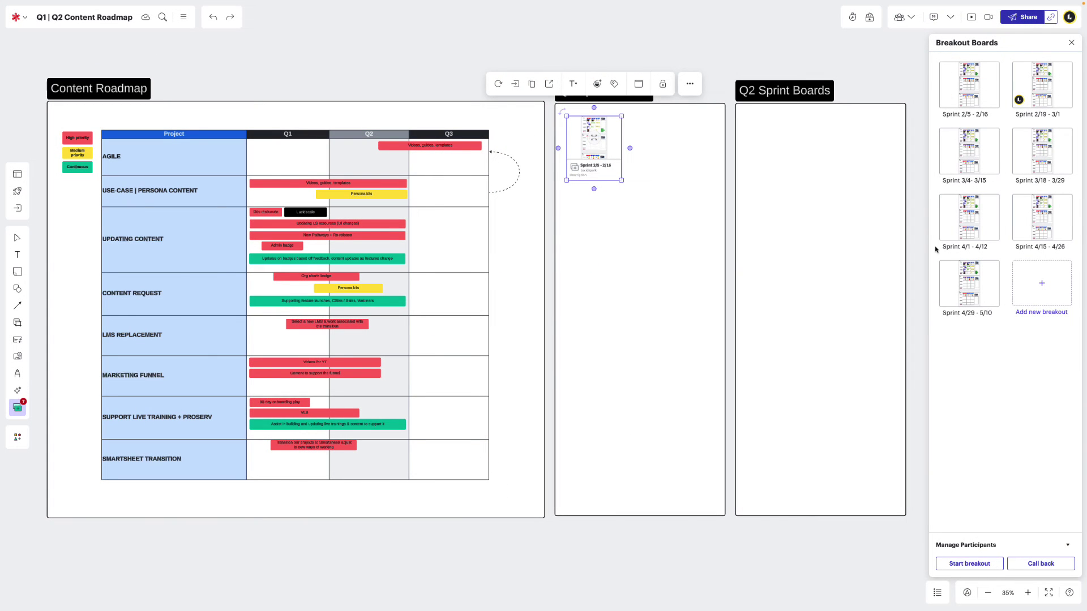
left_click(638, 175)
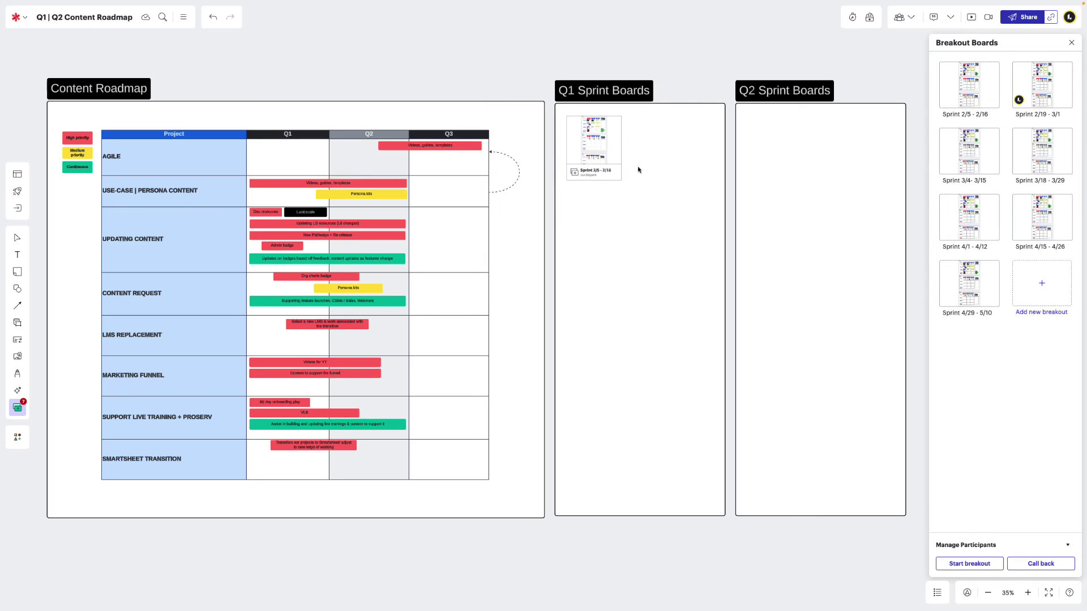
mouse_move(1033, 87)
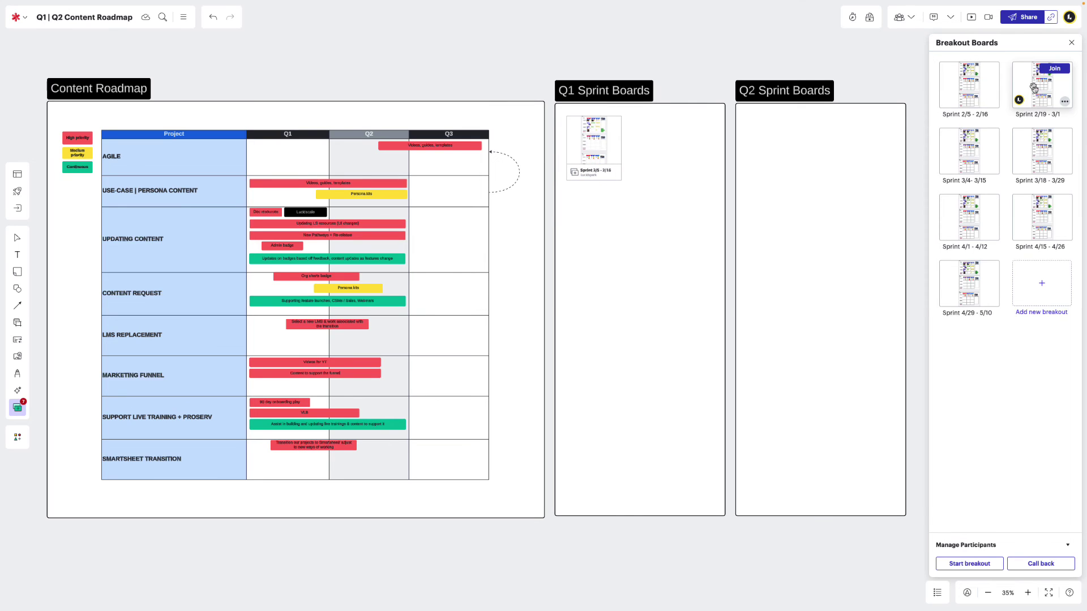
Paste a Sprint 2/19 - 3/1 link card beside the Sprint 2/5 - 2/16 card.
left_click(1033, 87)
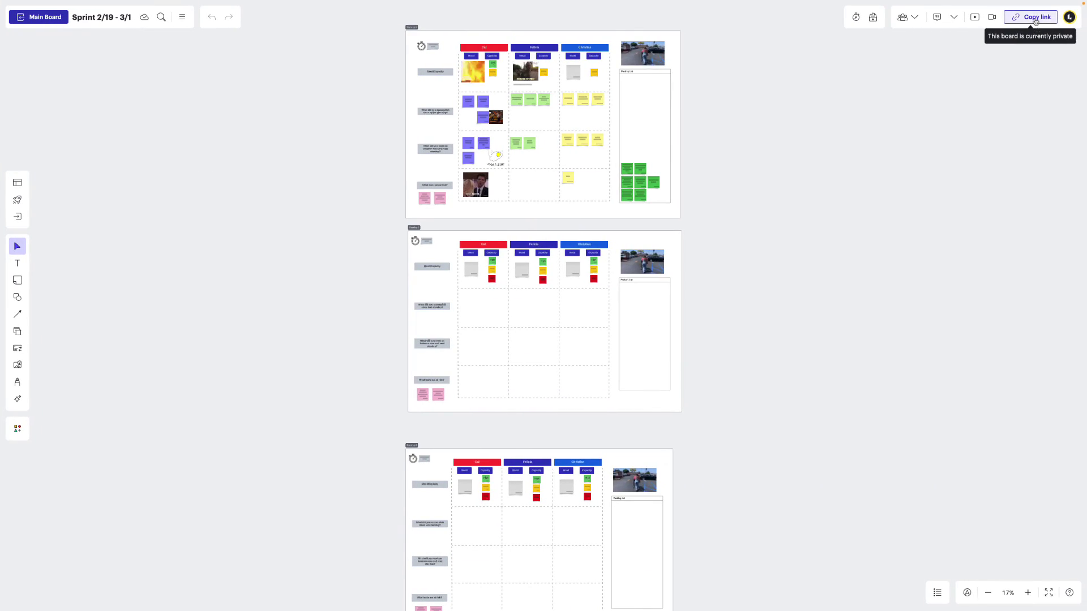
left_click(1033, 18)
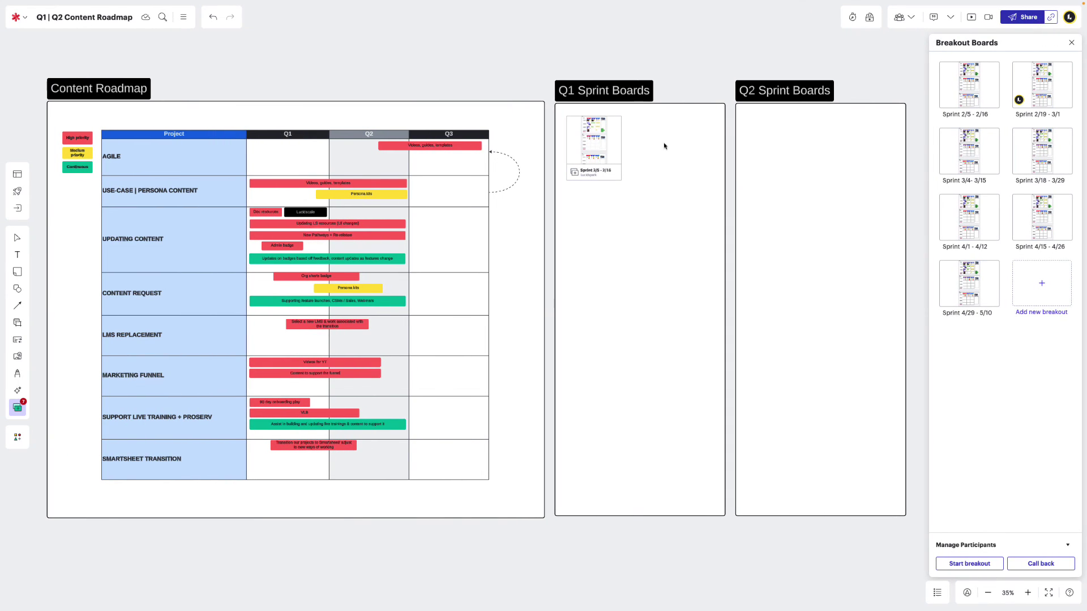
key("ctrl+v")
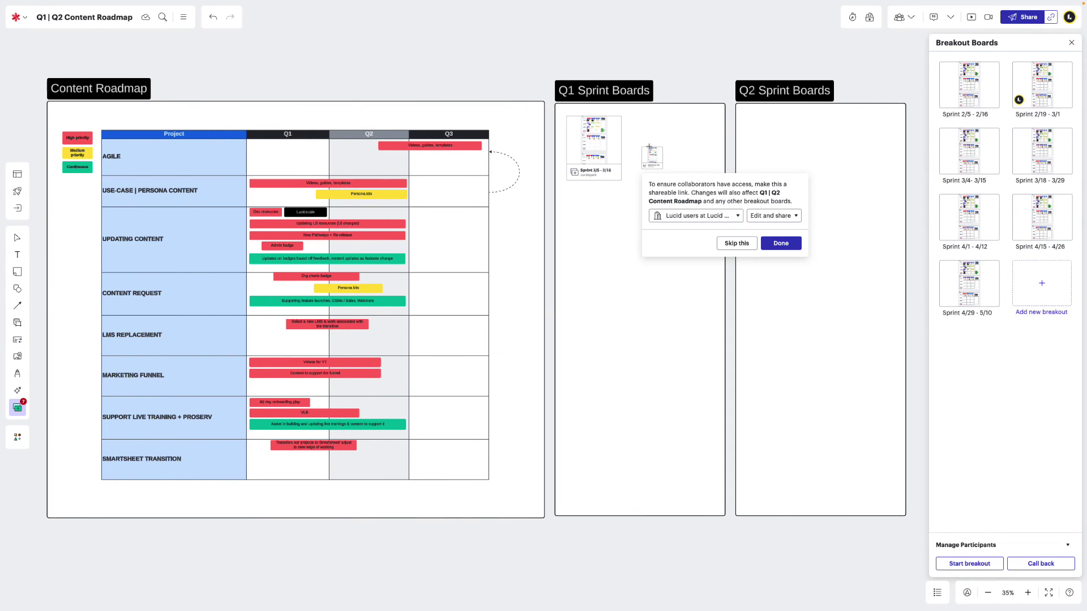
left_click(774, 245)
left_click_drag(654, 153, 639, 122)
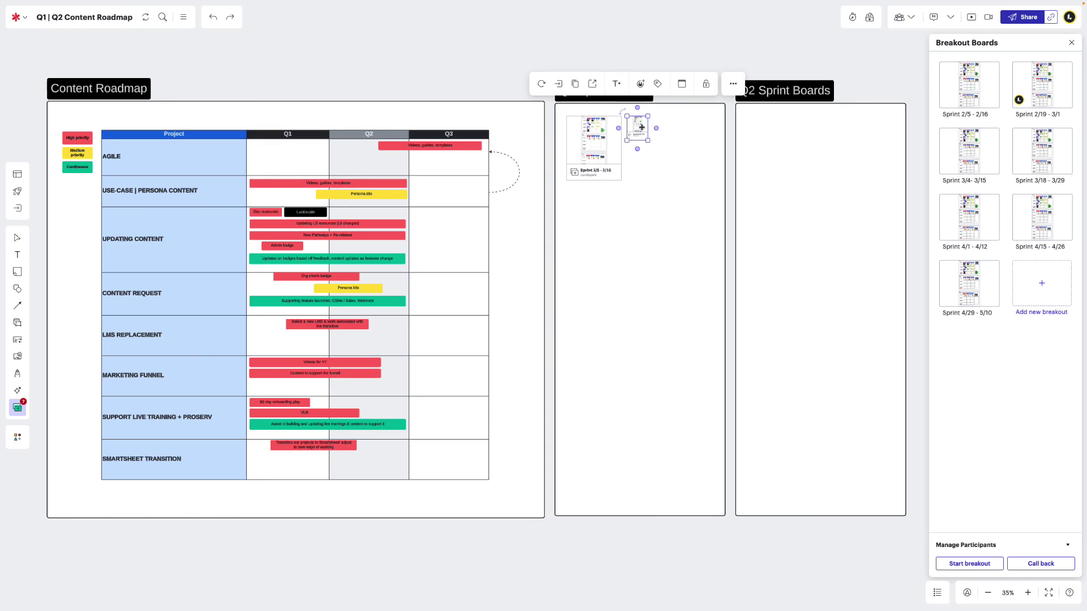
left_click_drag(673, 181, 673, 182)
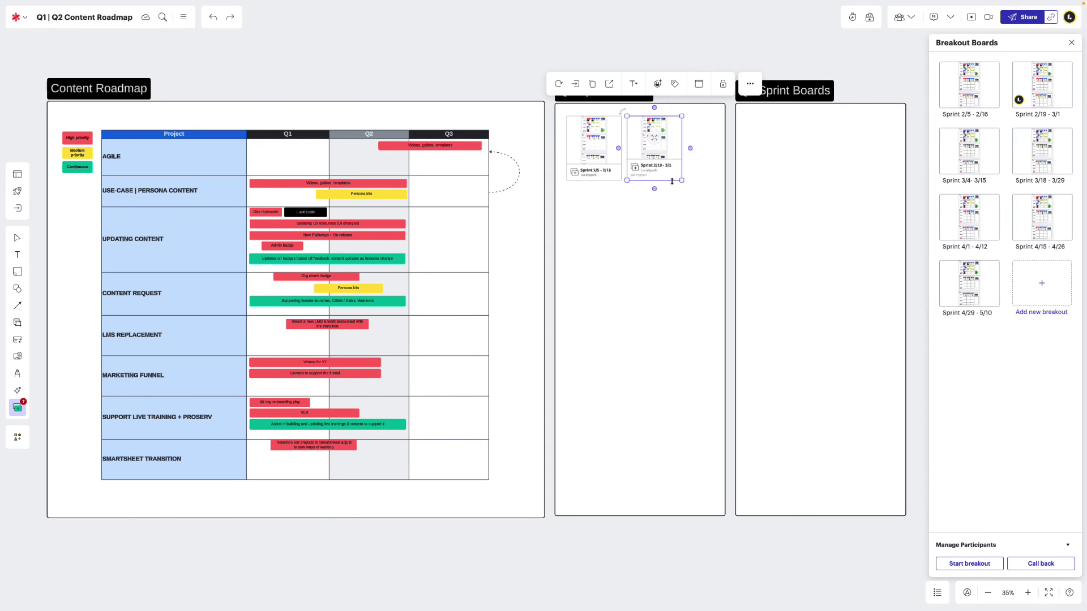